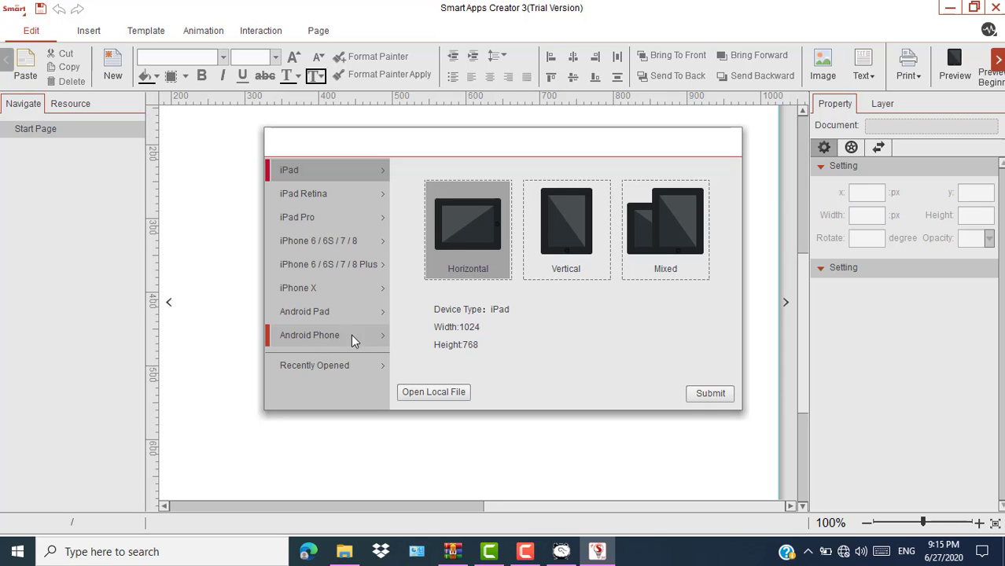
Create a new Android Phone project in horizontal orientation at 1920 × 1080.
{"action": "left_click", "coordinate": [325, 336]}
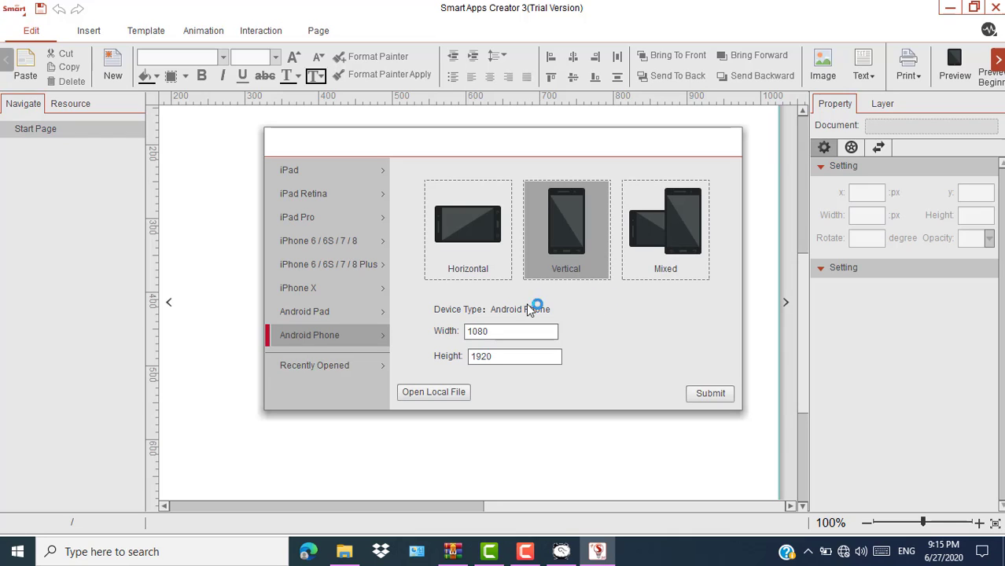
{"action": "left_click", "coordinate": [476, 231]}
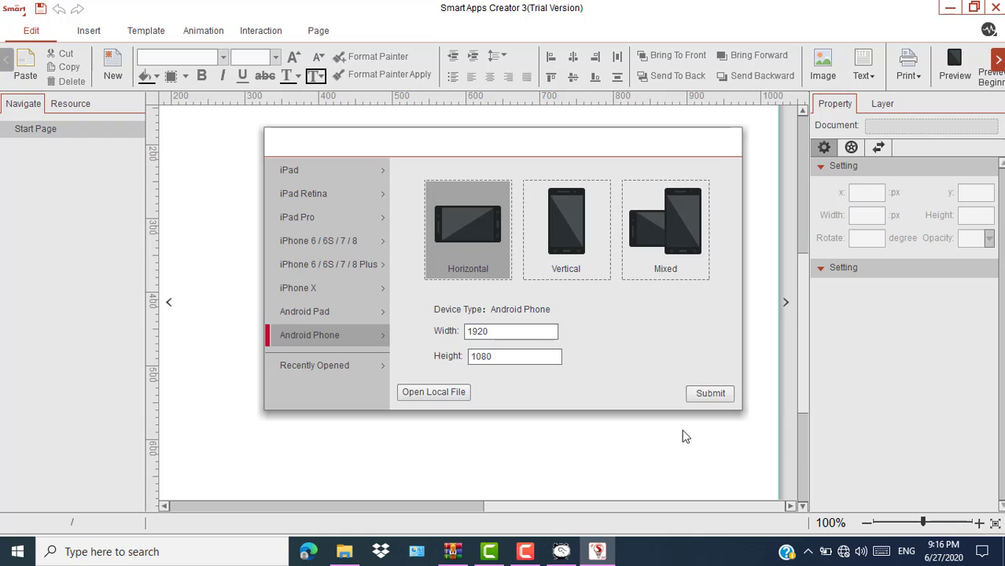
{"action": "left_click", "coordinate": [707, 394]}
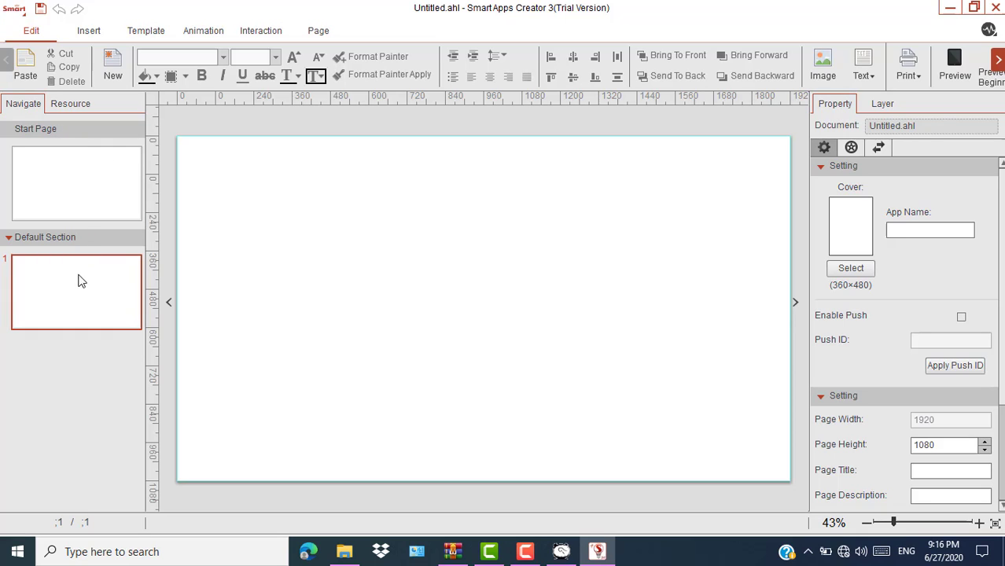
Add a second section to the project and rename the first section as Menu Judul.
{"action": "right_click", "coordinate": [114, 242]}
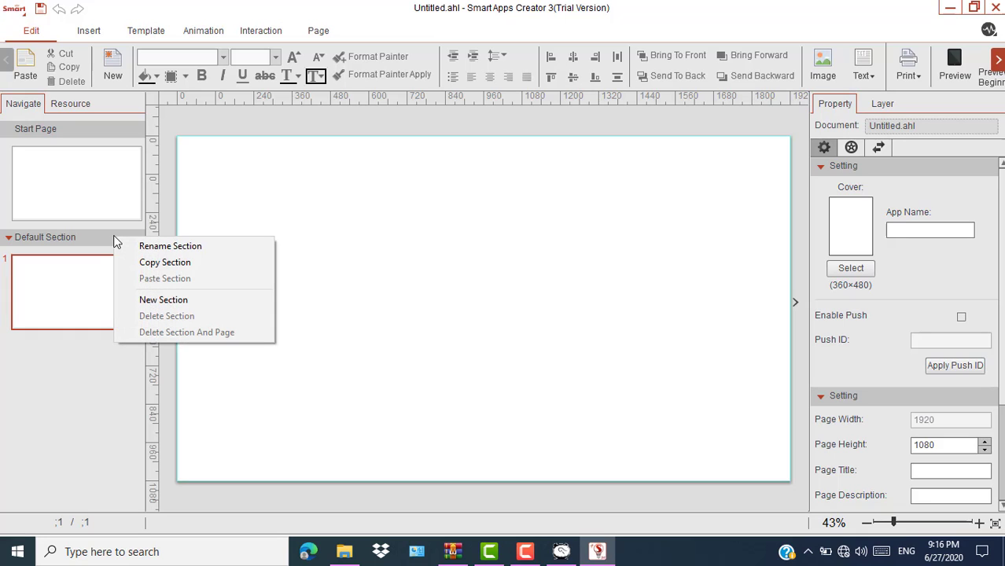
{"action": "left_click", "coordinate": [168, 300]}
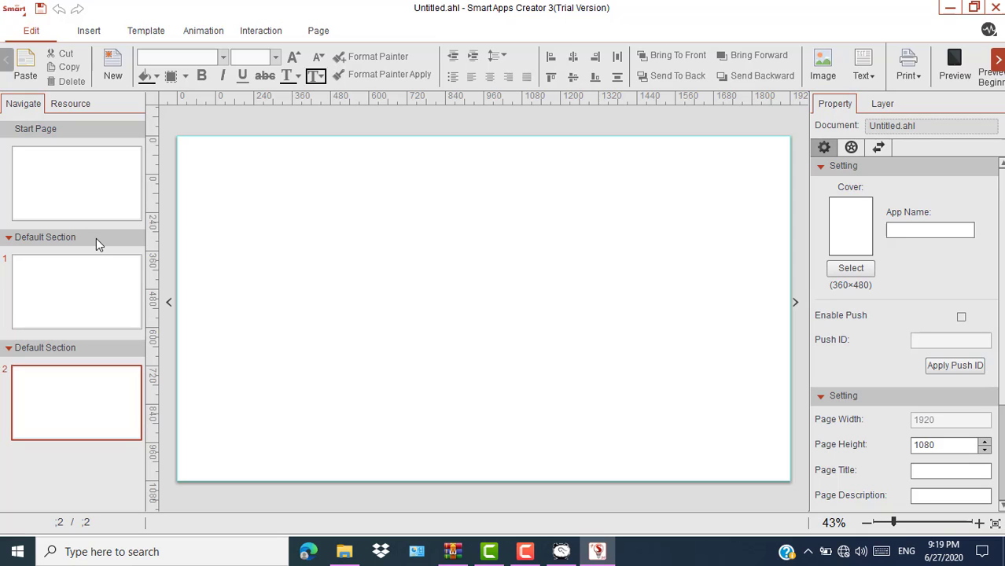
{"action": "right_click", "coordinate": [110, 236]}
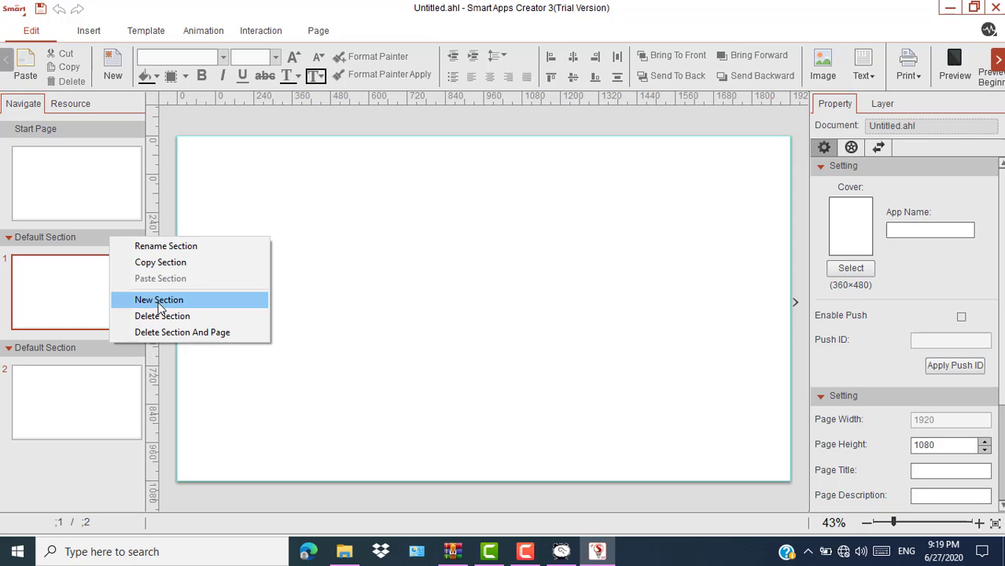
{"action": "left_click", "coordinate": [168, 247]}
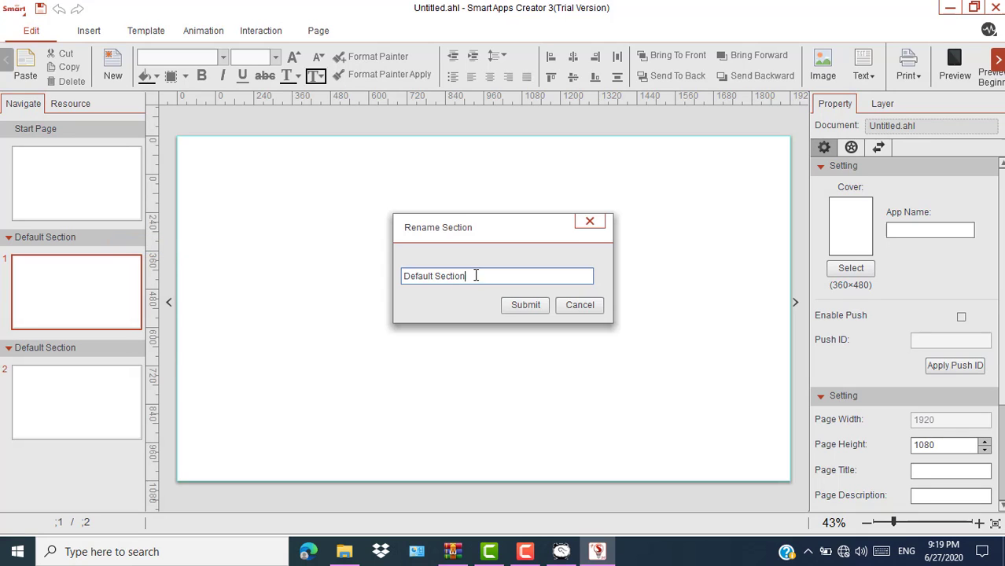
{"action": "left_click_drag", "start_coordinate": [474, 276], "coordinate": [401, 277]}
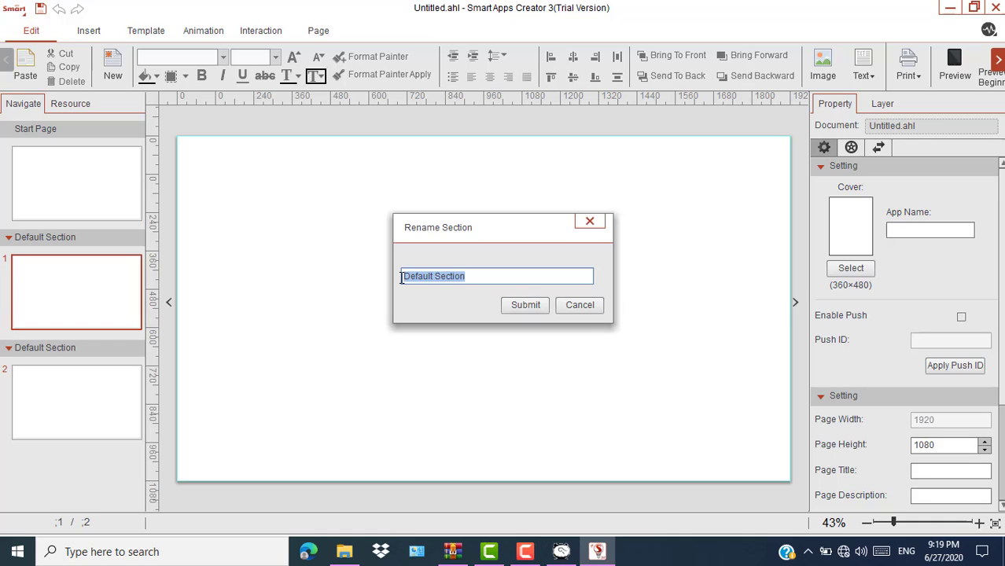
{"action": "type", "text": "Me"}
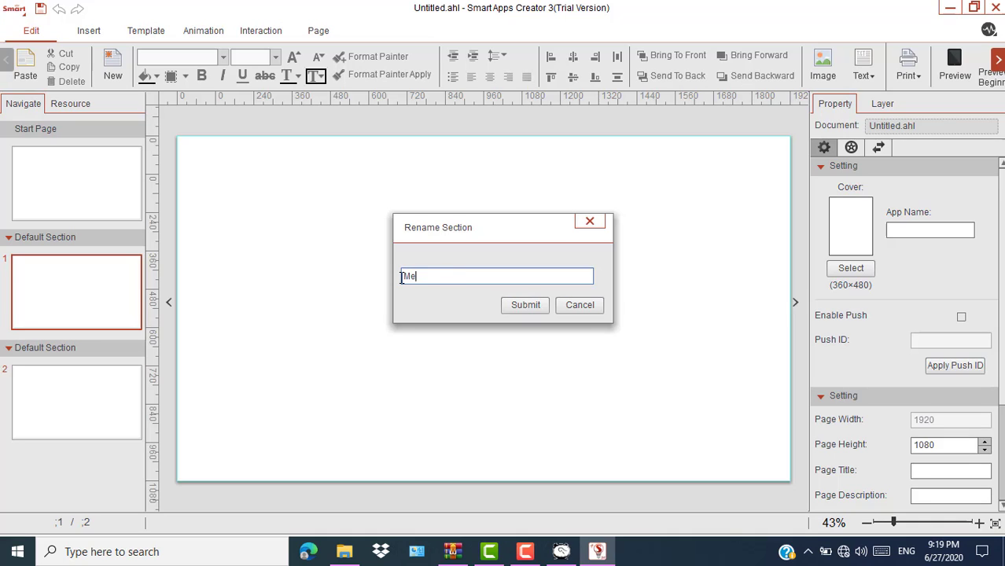
{"action": "type", "text": "nu Judul"}
{"action": "left_click", "coordinate": [524, 306]}
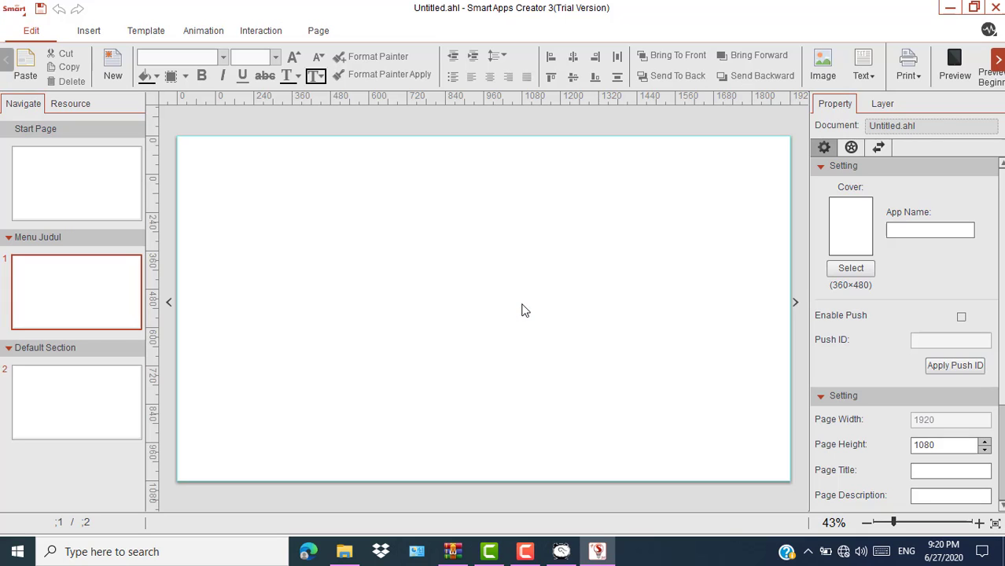
Rename the second section, the one containing page 2, as Menu Utama.
{"action": "right_click", "coordinate": [100, 356]}
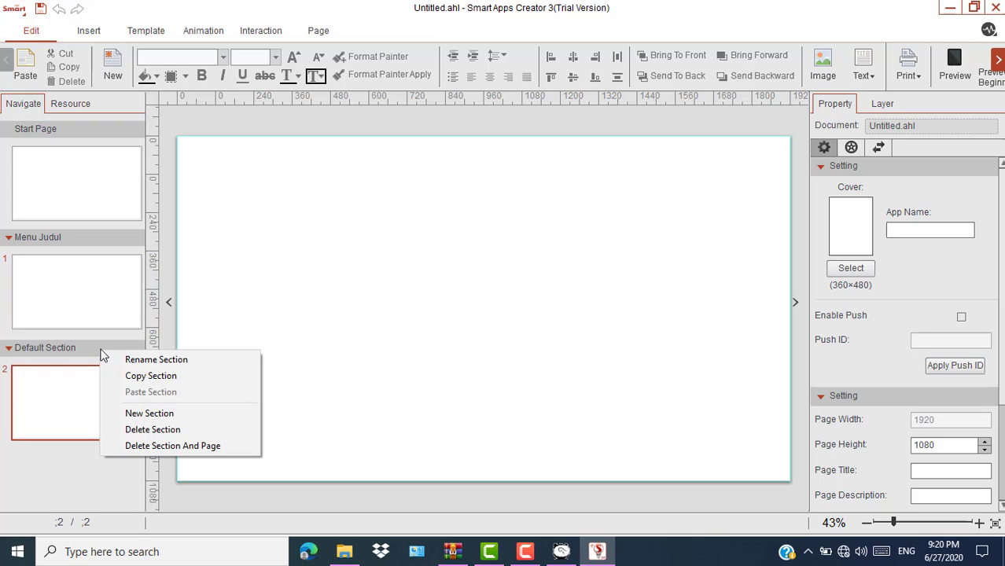
{"action": "left_click", "coordinate": [150, 361]}
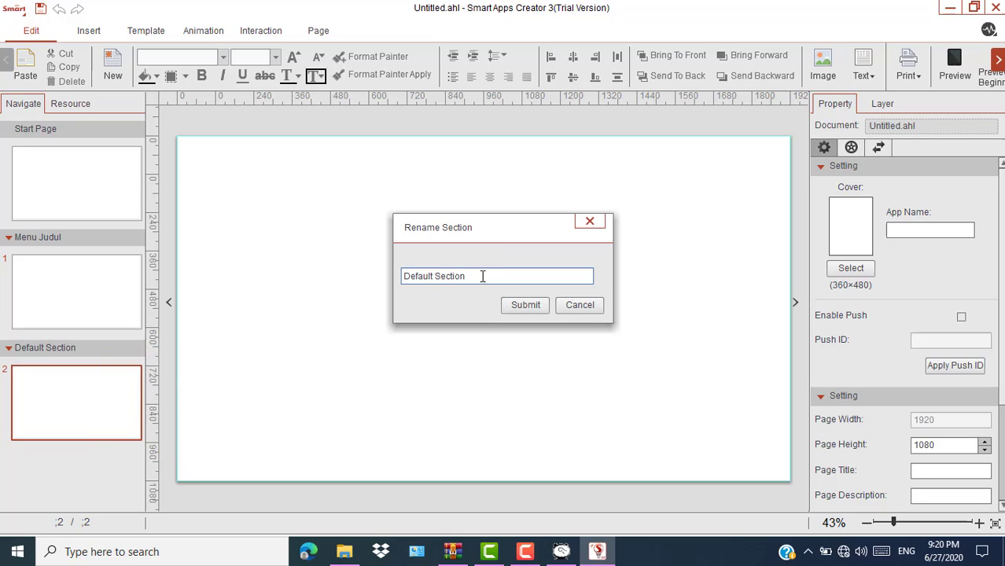
{"action": "left_click_drag", "start_coordinate": [483, 276], "coordinate": [402, 277]}
{"action": "type", "text": "Menu Utama"}
{"action": "left_click", "coordinate": [515, 305]}
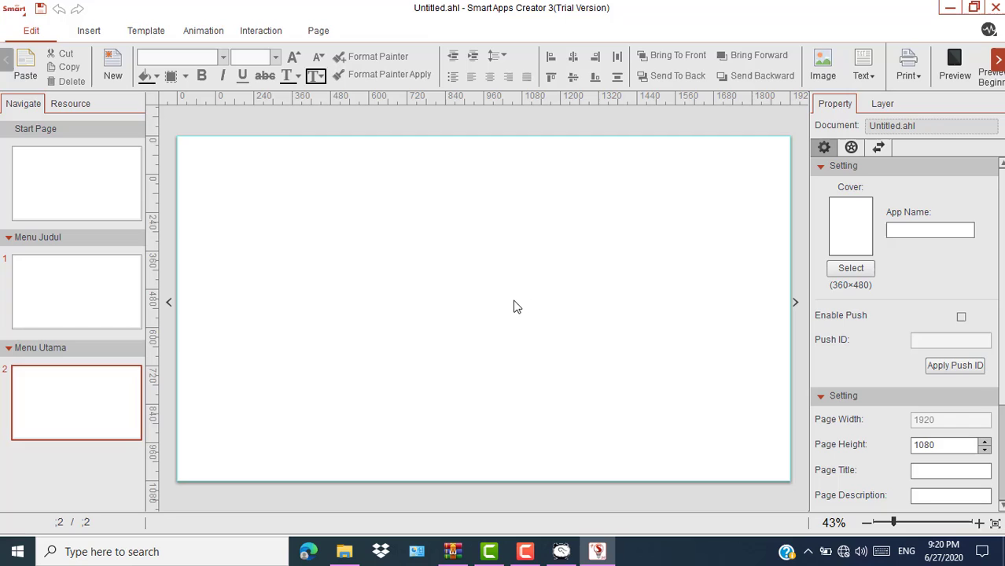
Insert the image Background 1.jpg from the Aset Pelatihan > Gambar folder on the Start Page.
{"action": "left_click", "coordinate": [99, 169]}
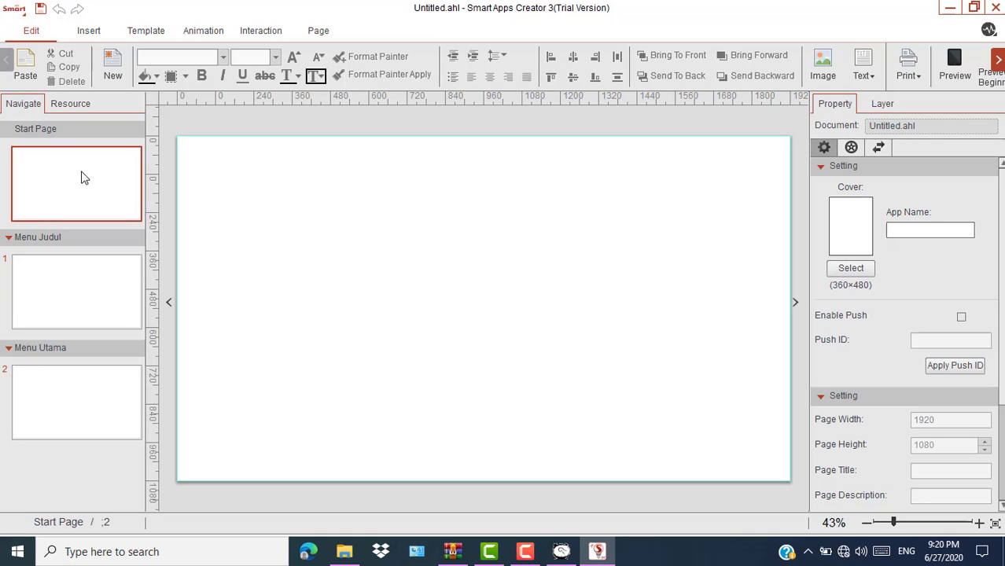
{"action": "left_click", "coordinate": [89, 32]}
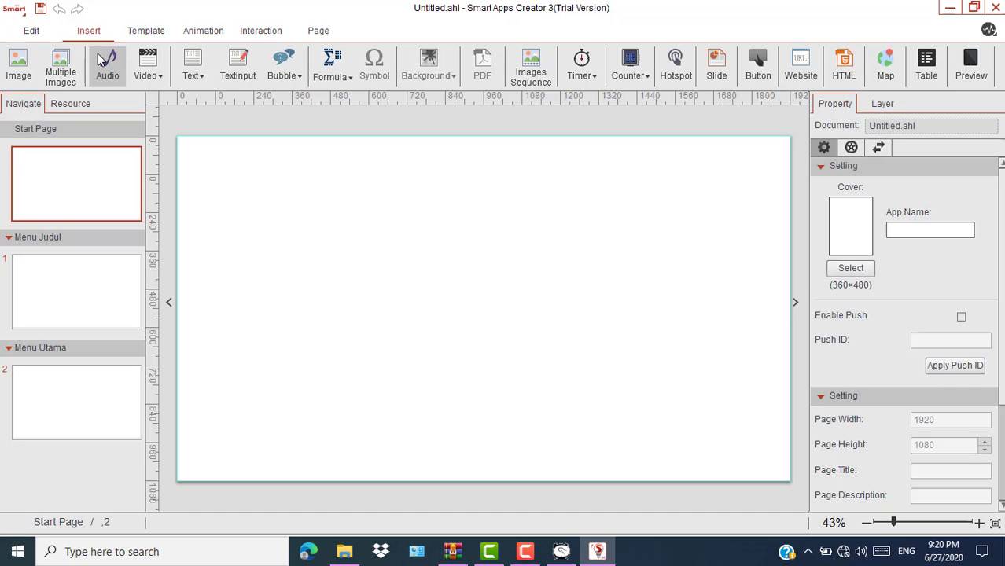
{"action": "left_click", "coordinate": [17, 68]}
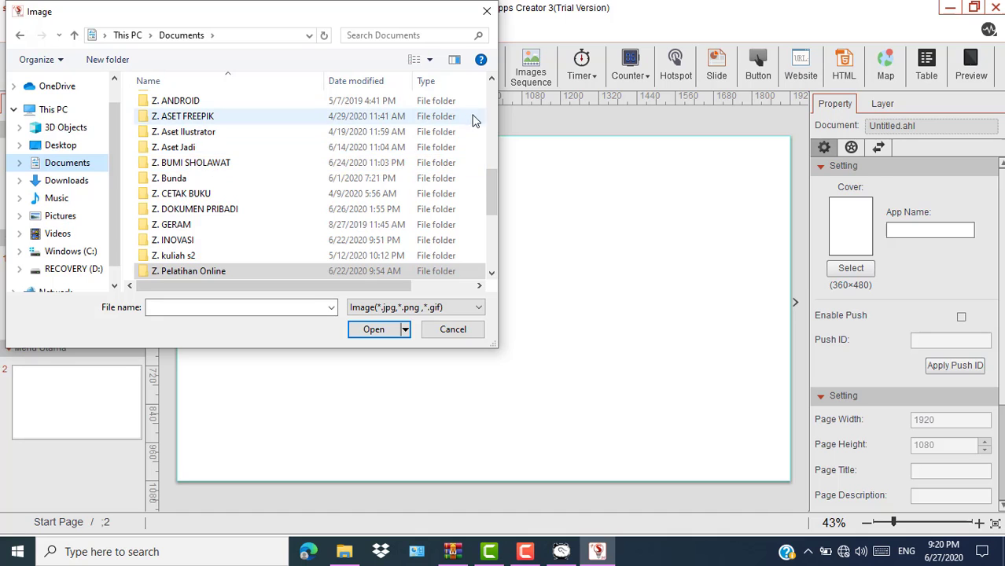
{"action": "left_click_drag", "start_coordinate": [493, 180], "coordinate": [440, 211]}
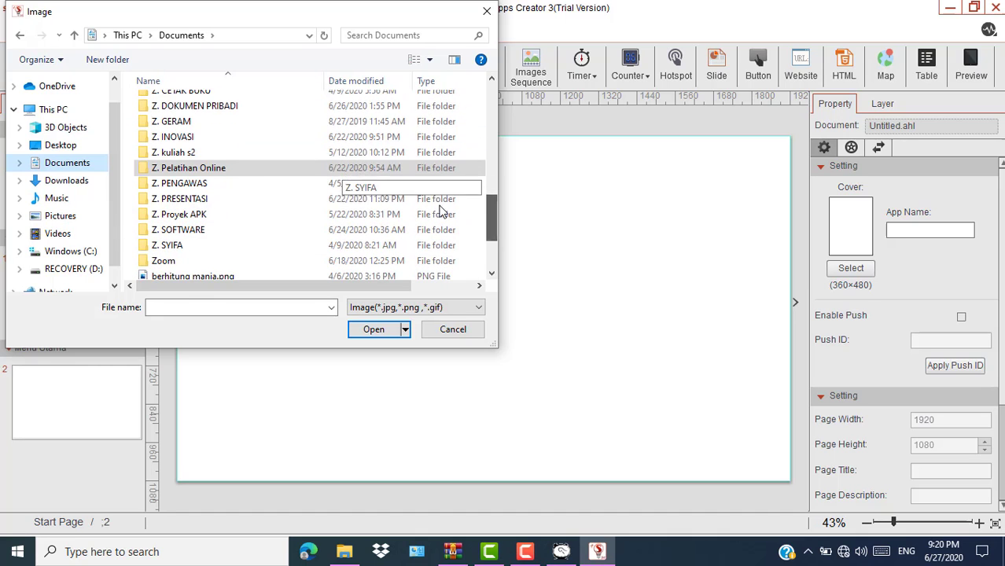
{"action": "double_click", "coordinate": [258, 168]}
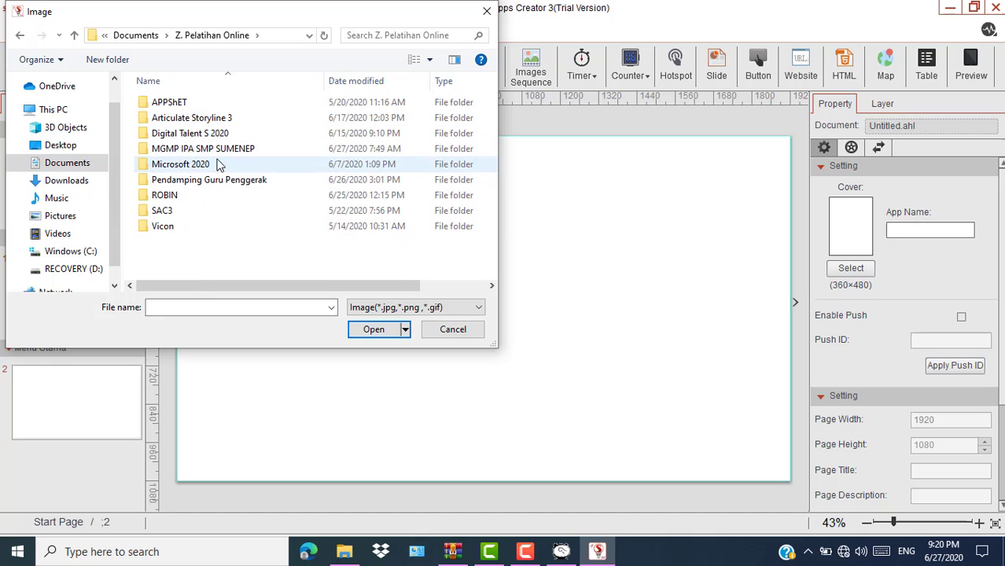
{"action": "double_click", "coordinate": [248, 151]}
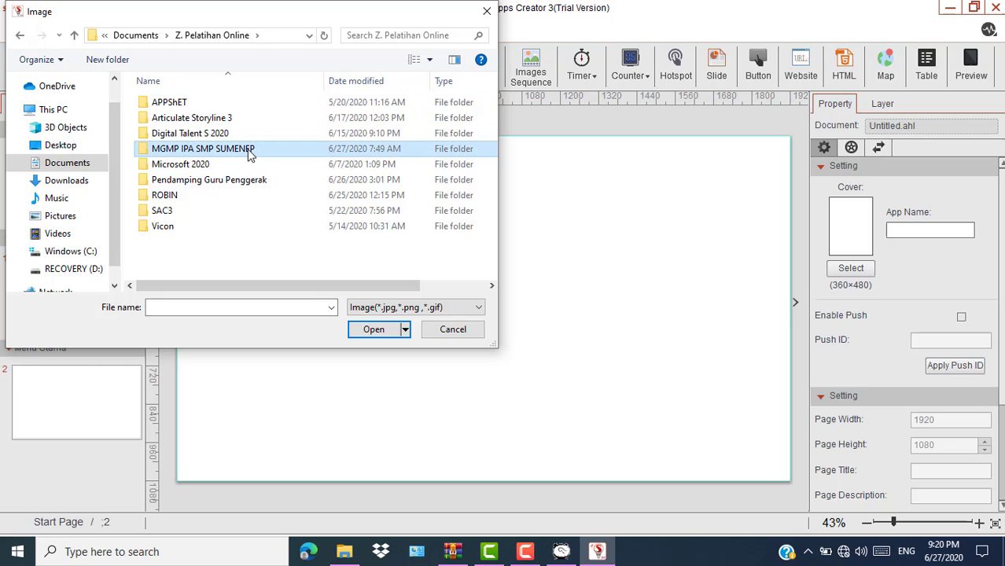
{"action": "double_click", "coordinate": [266, 136]}
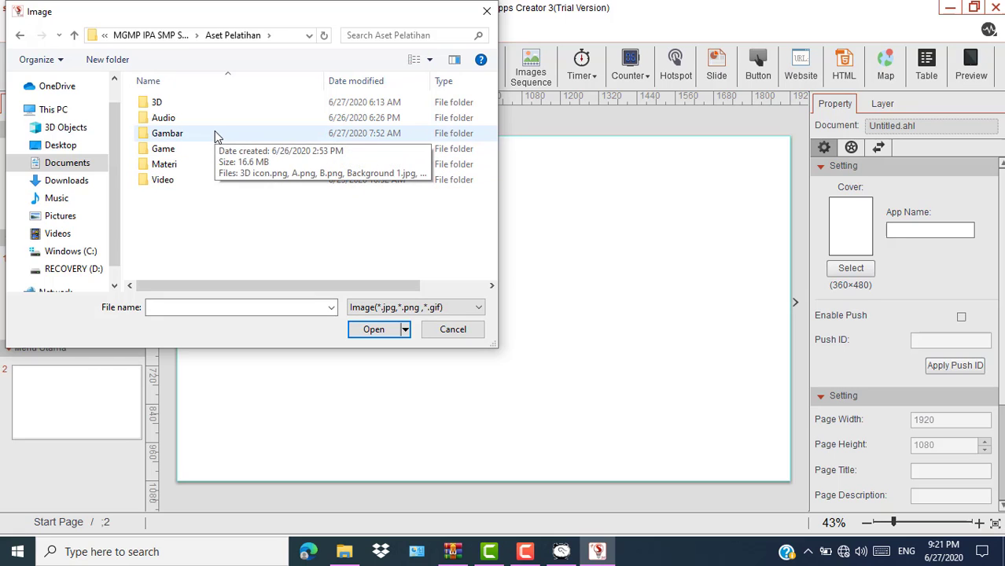
{"action": "double_click", "coordinate": [215, 133]}
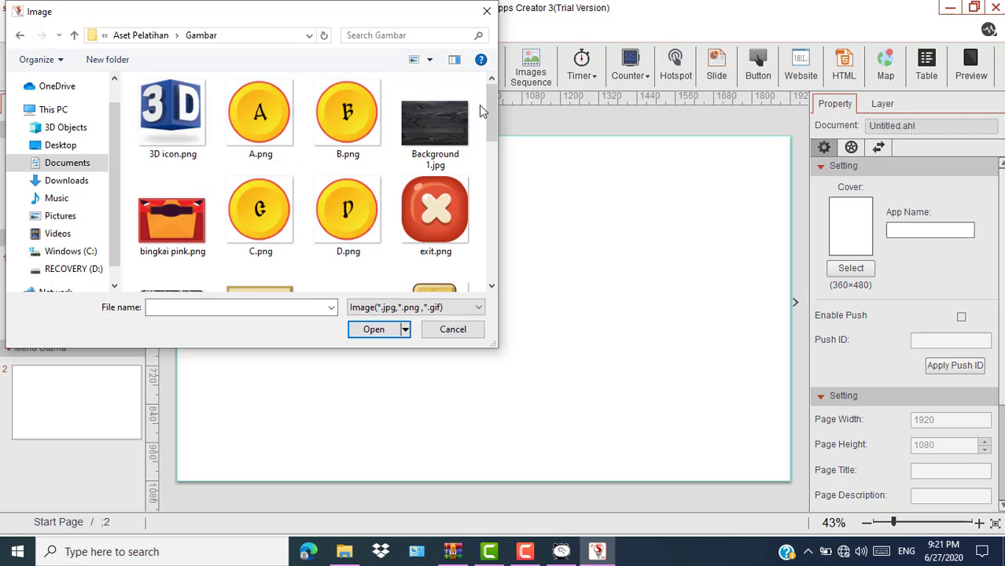
{"action": "left_click_drag", "start_coordinate": [491, 110], "coordinate": [495, 109]}
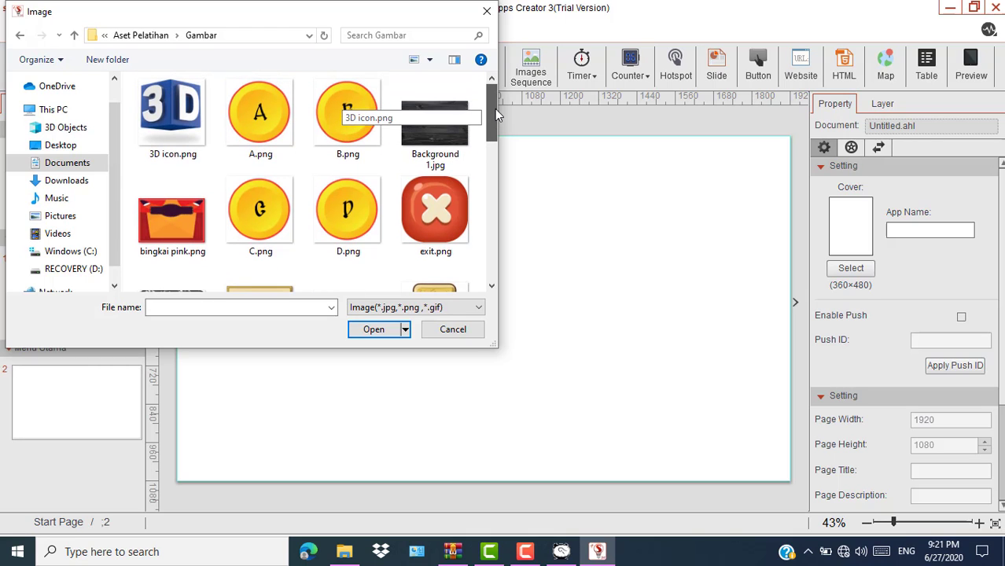
{"action": "left_click", "coordinate": [429, 136]}
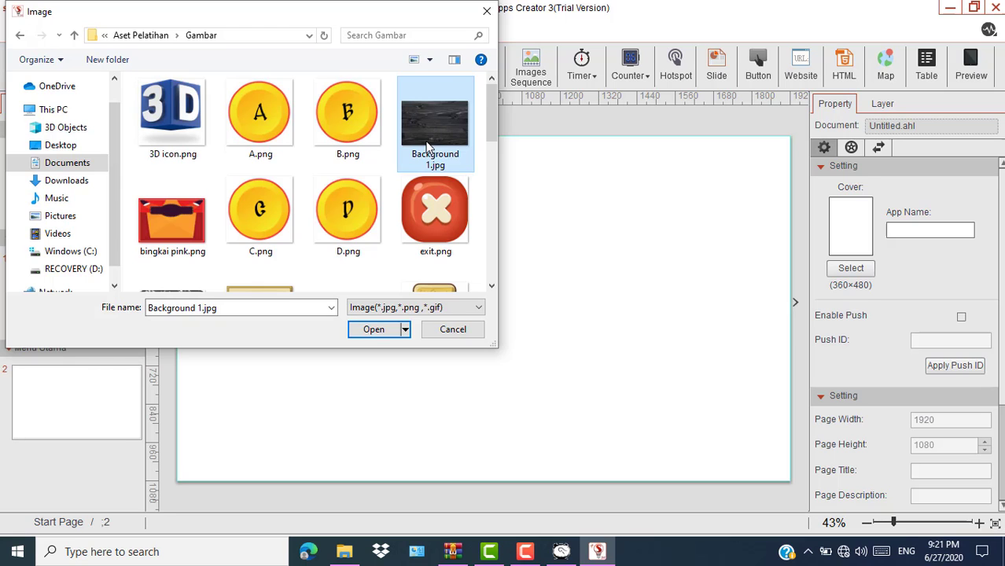
{"action": "left_click", "coordinate": [368, 331]}
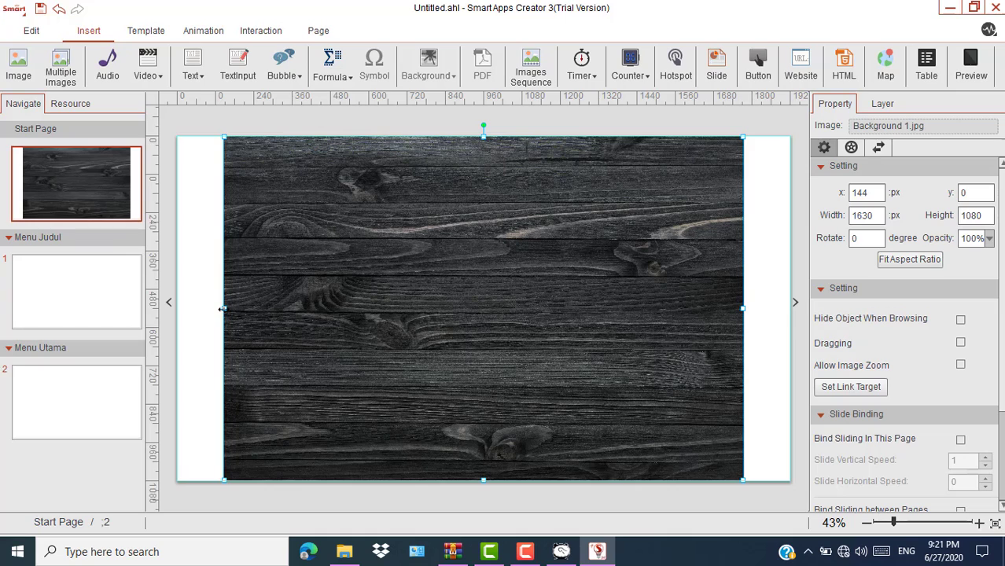
Stretch the background image past all four page edges to about 1952 × 1111 px.
{"action": "left_click_drag", "start_coordinate": [223, 309], "coordinate": [167, 304]}
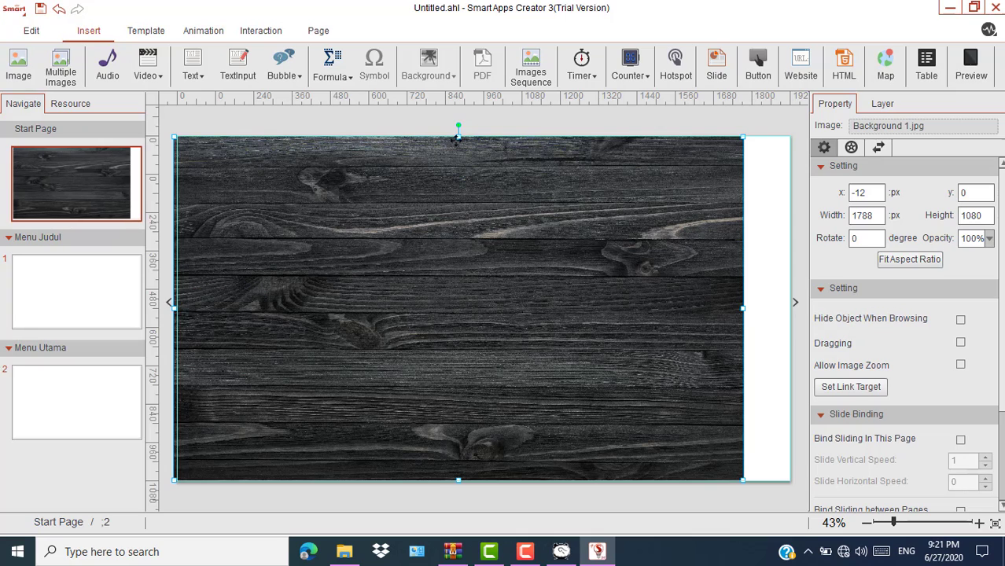
{"action": "left_click_drag", "start_coordinate": [458, 139], "coordinate": [458, 125]}
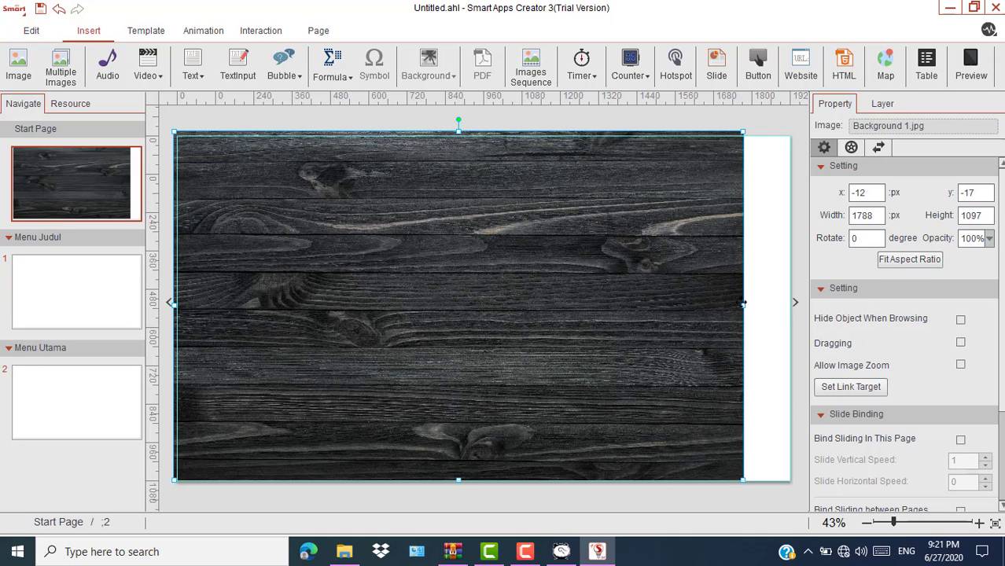
{"action": "left_click_drag", "start_coordinate": [744, 304], "coordinate": [796, 305]}
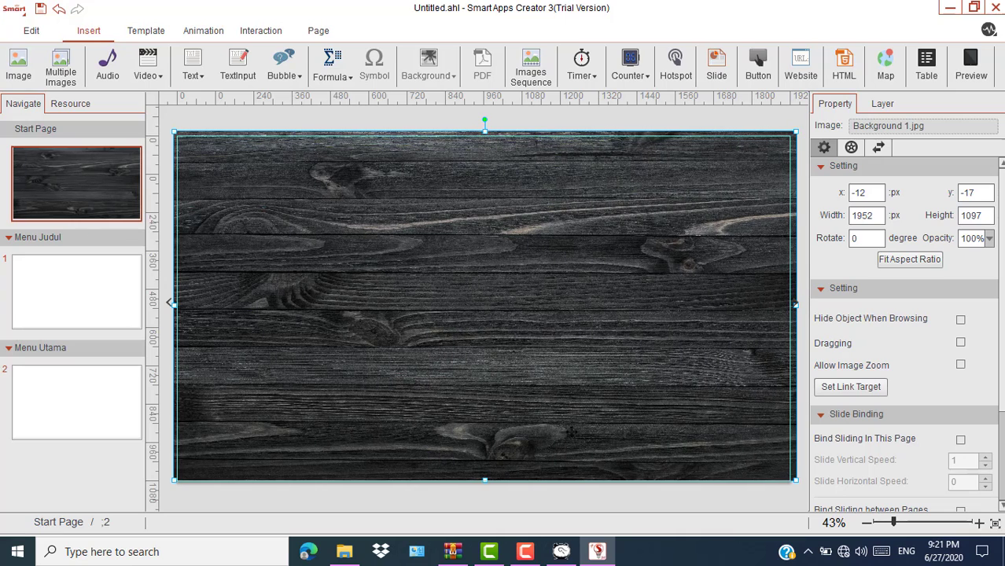
{"action": "left_click_drag", "start_coordinate": [484, 482], "coordinate": [485, 487]}
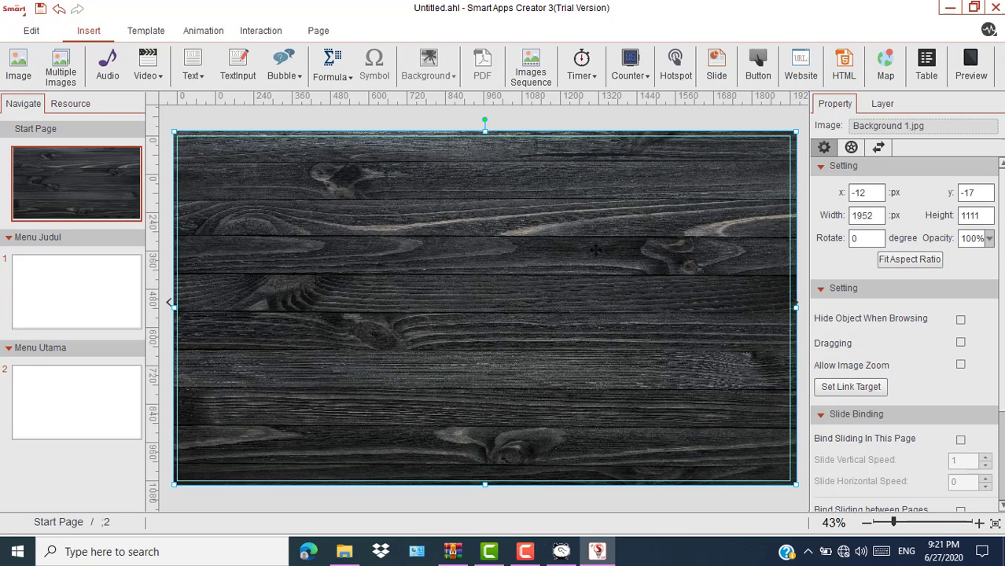
Lock the Background 1.jpg layer on the Start Page.
{"action": "left_click", "coordinate": [882, 108]}
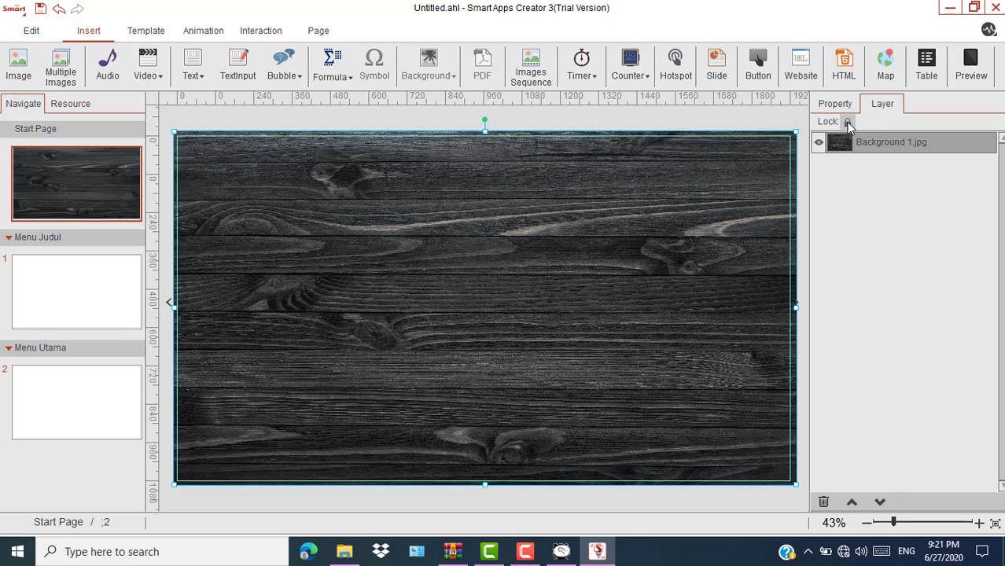
{"action": "left_click", "coordinate": [842, 108]}
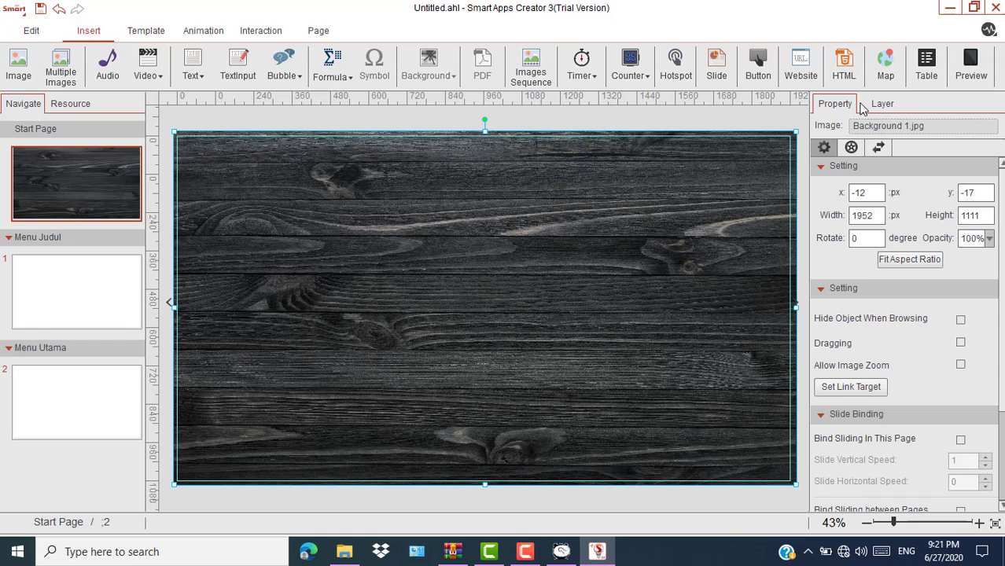
{"action": "left_click", "coordinate": [888, 111]}
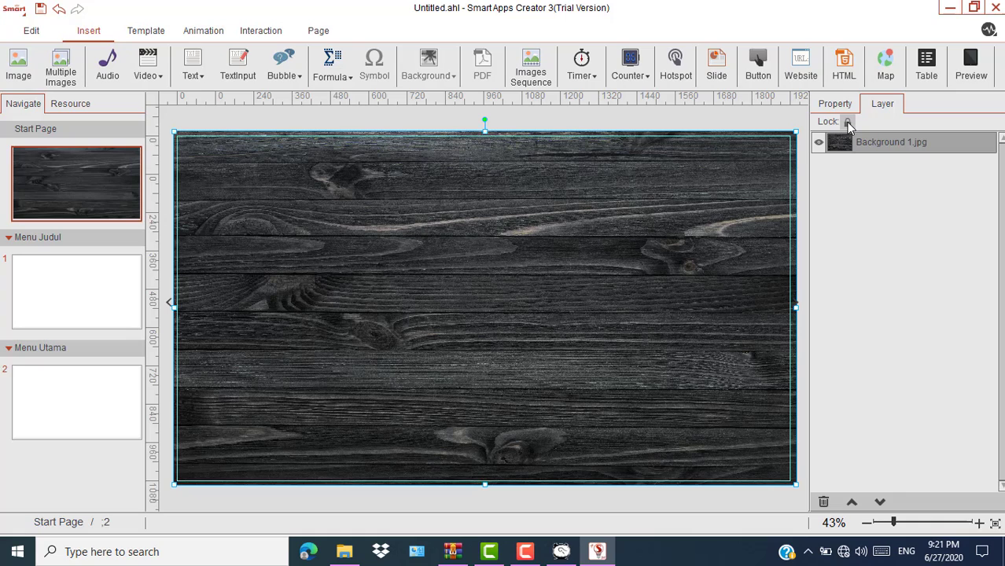
{"action": "left_click", "coordinate": [847, 123]}
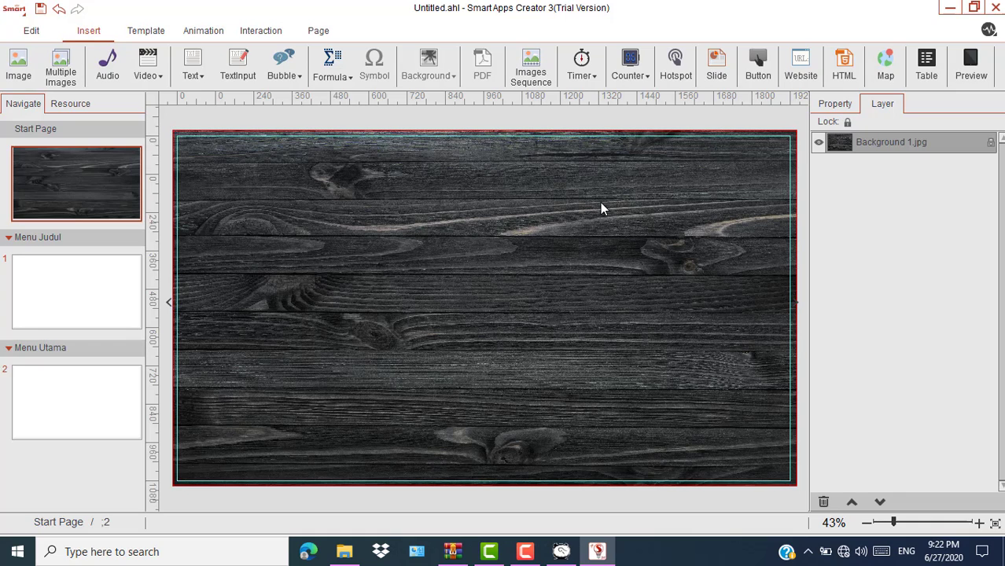
Test the lock by trying several times to move the background image on the page.
{"action": "left_click_drag", "start_coordinate": [564, 236], "coordinate": [630, 182]}
{"action": "left_click_drag", "start_coordinate": [454, 292], "coordinate": [604, 168]}
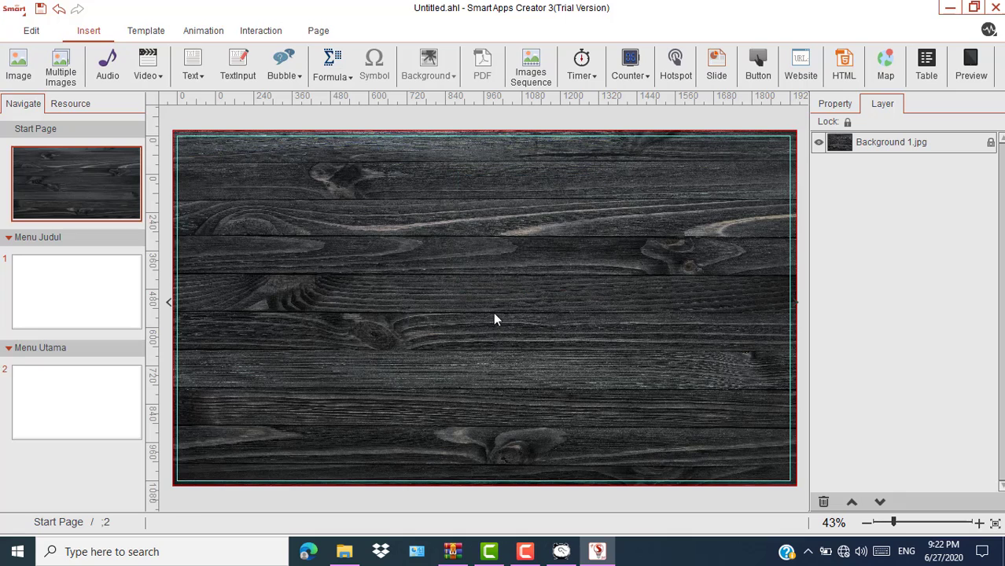
{"action": "left_click_drag", "start_coordinate": [493, 312], "coordinate": [652, 185]}
{"action": "left_click_drag", "start_coordinate": [481, 287], "coordinate": [643, 180]}
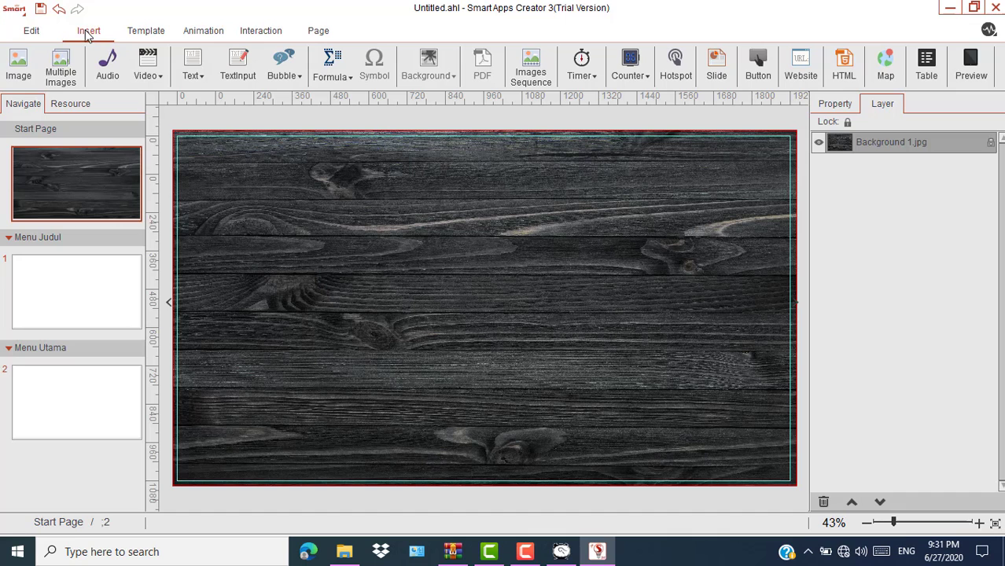
Insert the image frame hitam.png from the Gambar folder on the Start Page.
{"action": "left_click", "coordinate": [18, 65]}
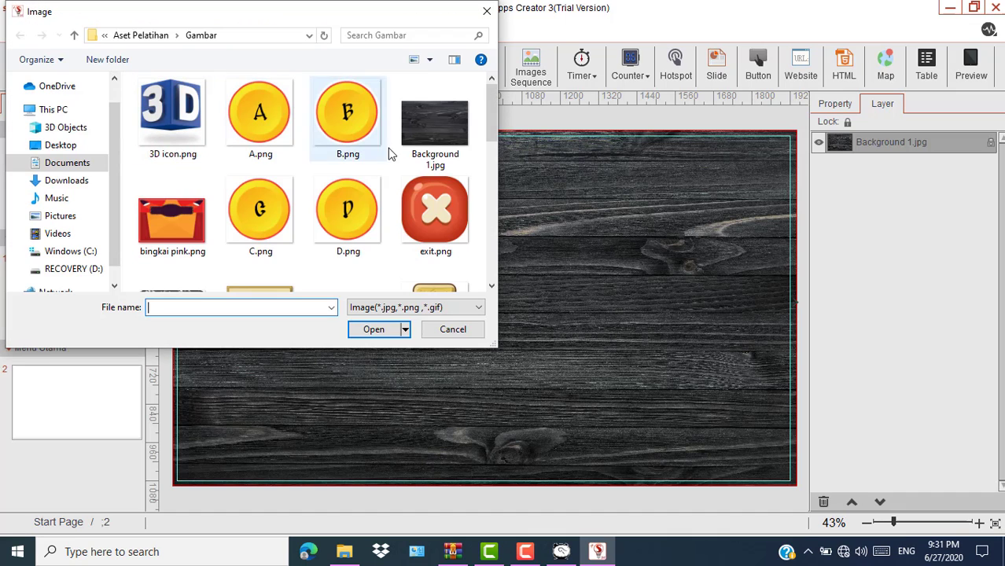
{"action": "left_click_drag", "start_coordinate": [491, 112], "coordinate": [496, 165]}
{"action": "left_click", "coordinate": [172, 146]}
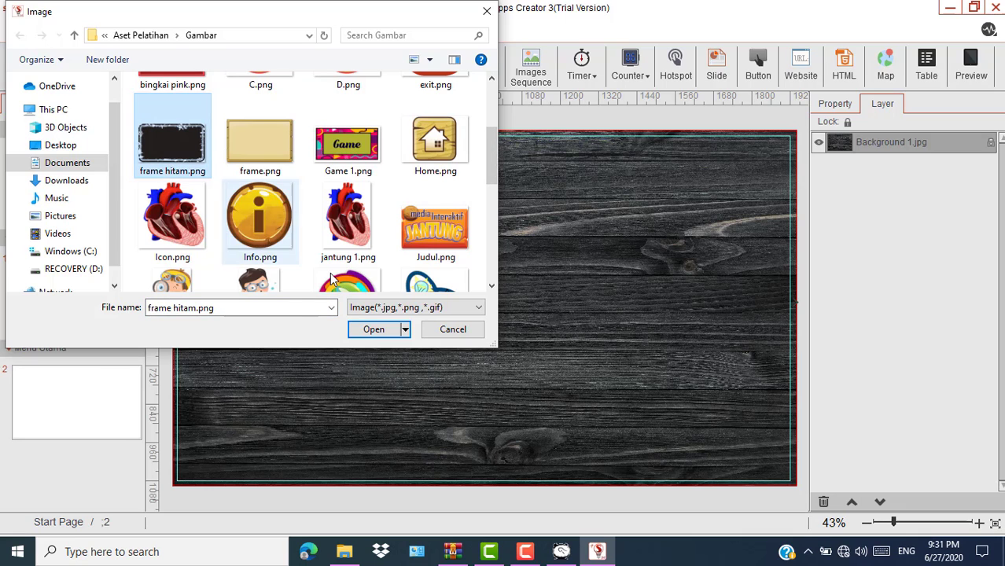
{"action": "left_click", "coordinate": [372, 331]}
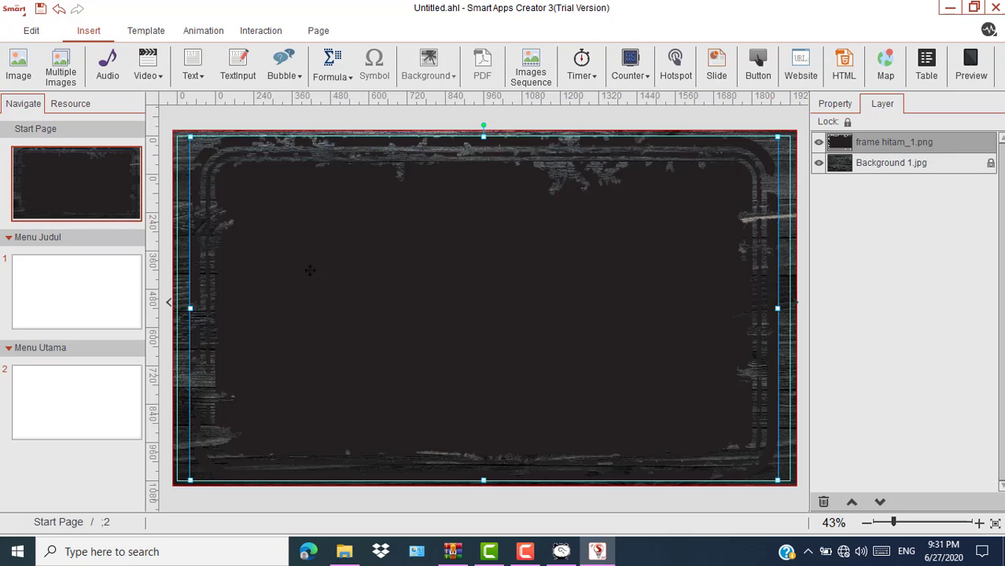
Shrink the black frame image from two opposite corners and centre it within the wooden background.
{"action": "left_click_drag", "start_coordinate": [189, 138], "coordinate": [216, 152]}
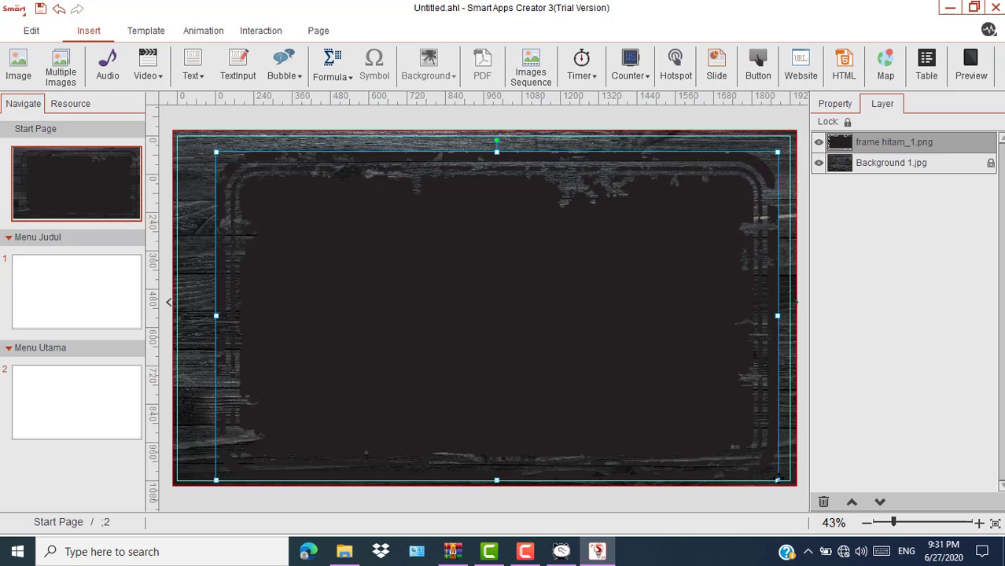
{"action": "left_click_drag", "start_coordinate": [778, 479], "coordinate": [757, 468]}
{"action": "left_click_drag", "start_coordinate": [741, 360], "coordinate": [739, 359]}
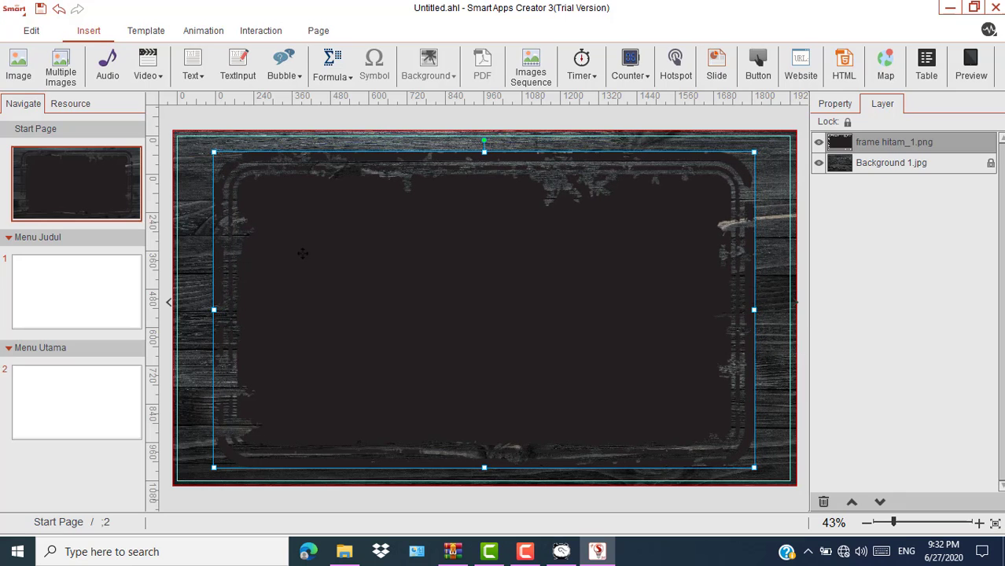
{"action": "left_click", "coordinate": [775, 193]}
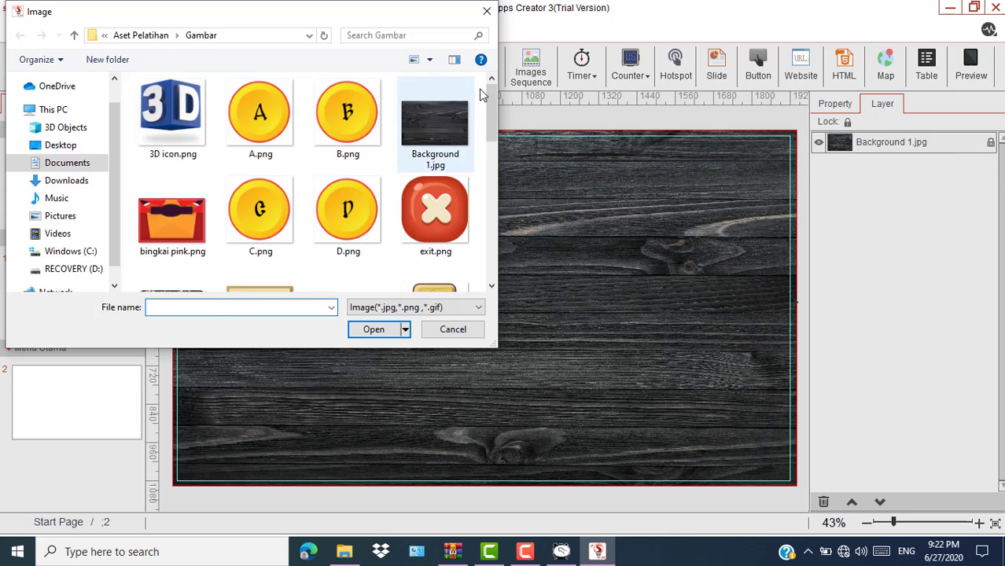
Insert the image logo mgmp.png from the Gambar folder on the Start Page.
{"action": "left_click_drag", "start_coordinate": [492, 96], "coordinate": [492, 184]}
{"action": "left_click", "coordinate": [441, 163]}
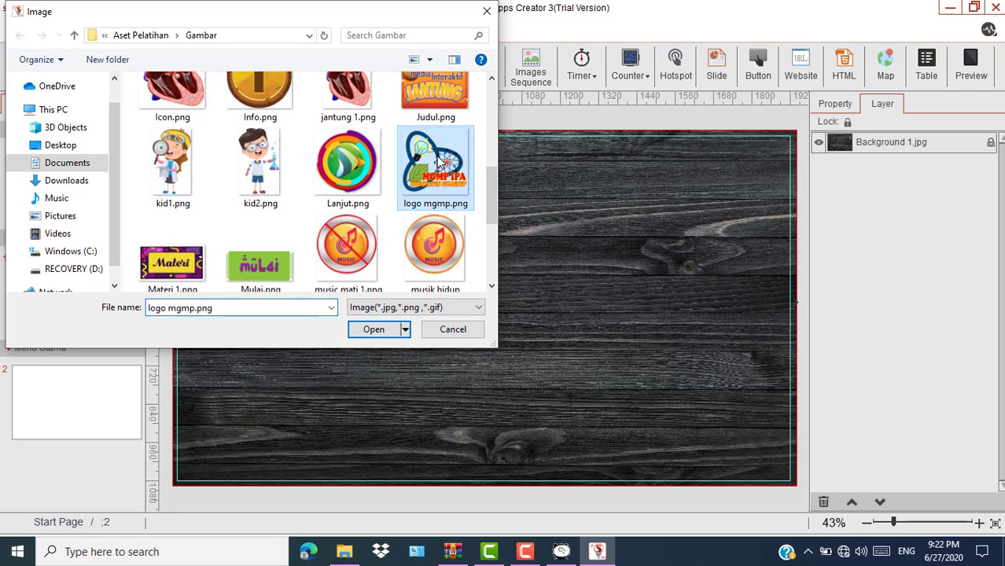
{"action": "left_click", "coordinate": [374, 330]}
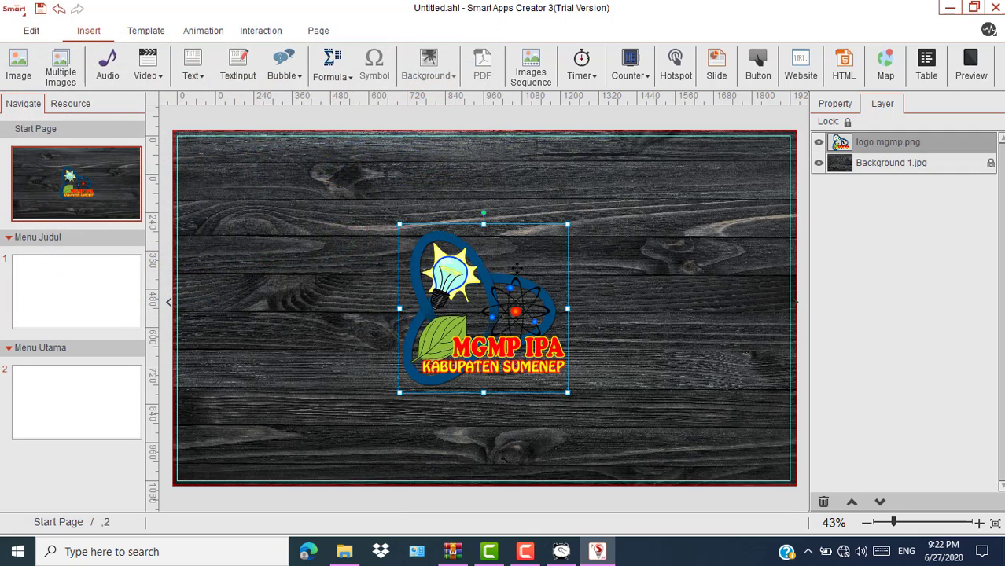
Move the MGMP IPA logo to the upper middle of the Start Page and enlarge it slightly.
{"action": "left_click_drag", "start_coordinate": [491, 281], "coordinate": [487, 205]}
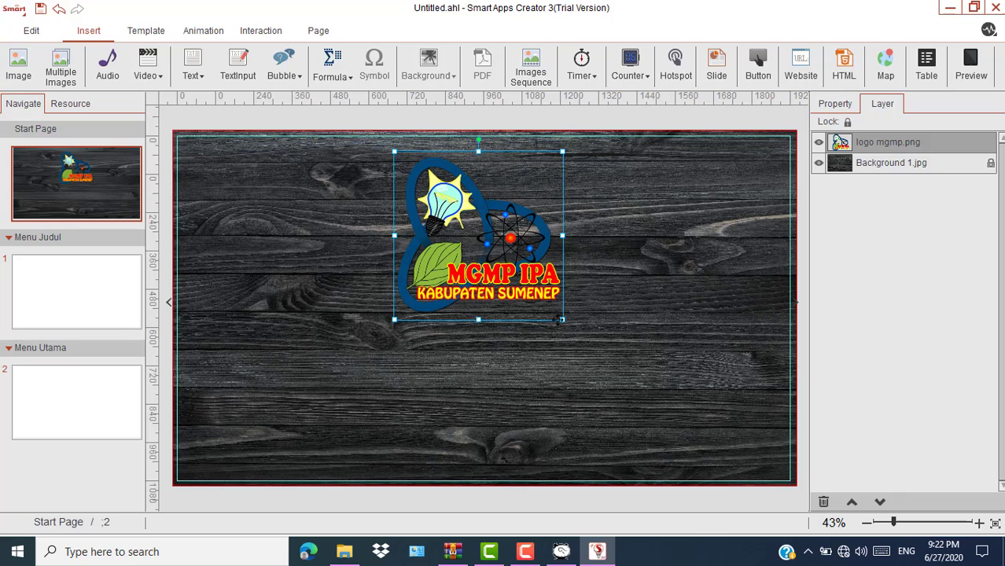
{"action": "left_click_drag", "start_coordinate": [563, 320], "coordinate": [570, 326]}
{"action": "left_click_drag", "start_coordinate": [511, 243], "coordinate": [508, 236]}
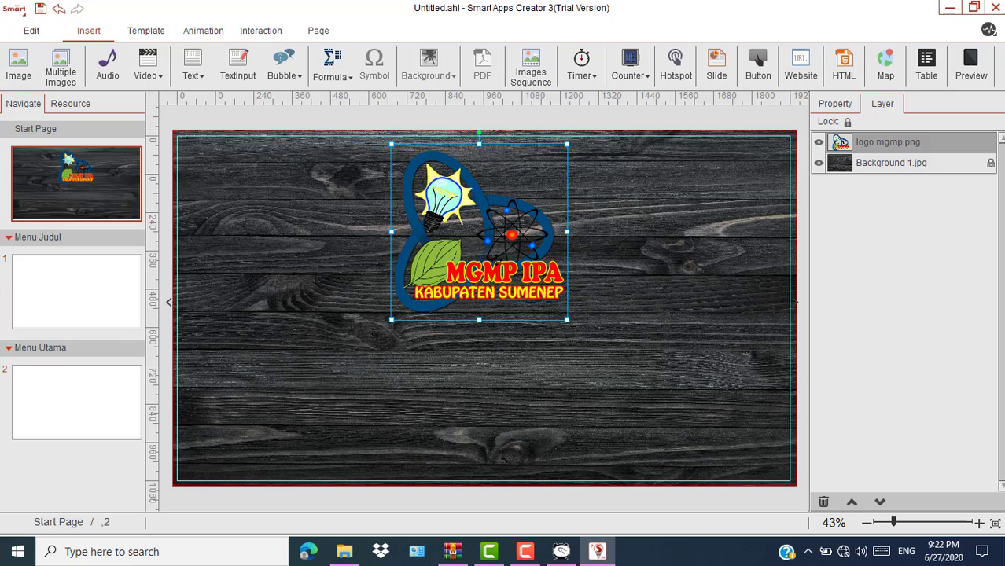
Add a Turn In animation to the MGMP IPA logo and enable Play Animations When Browsing.
{"action": "left_click", "coordinate": [206, 33]}
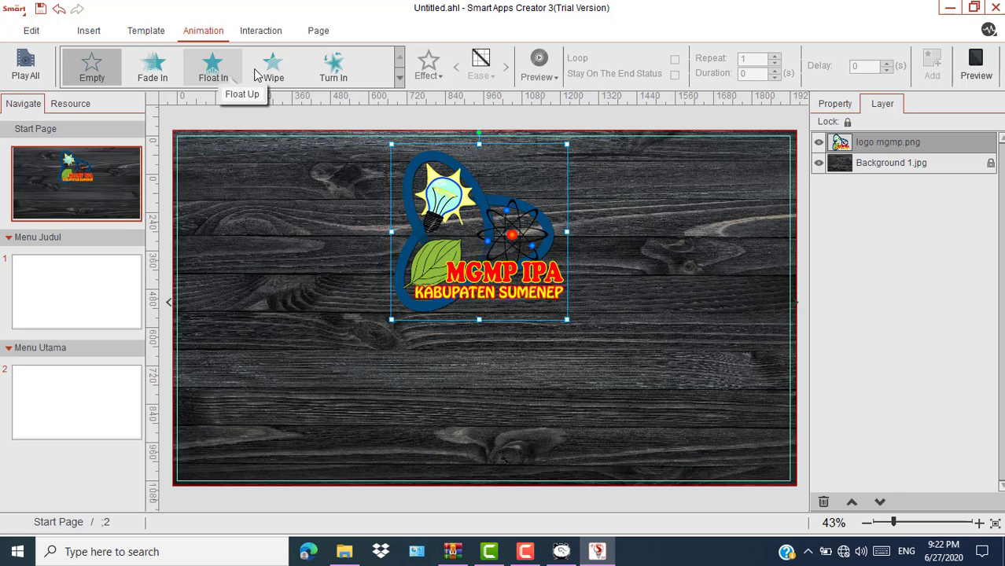
{"action": "left_click", "coordinate": [334, 70]}
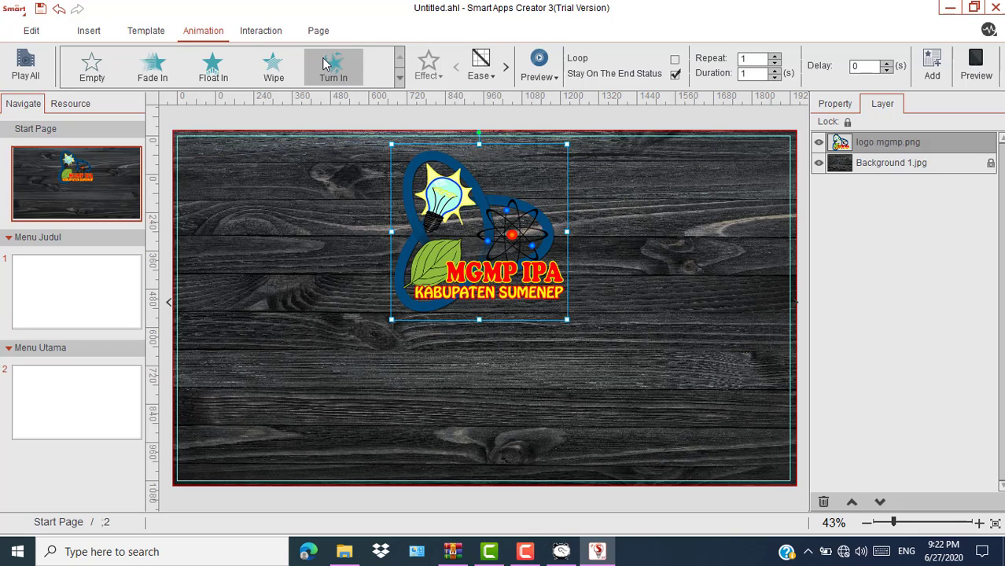
{"action": "left_click", "coordinate": [934, 65]}
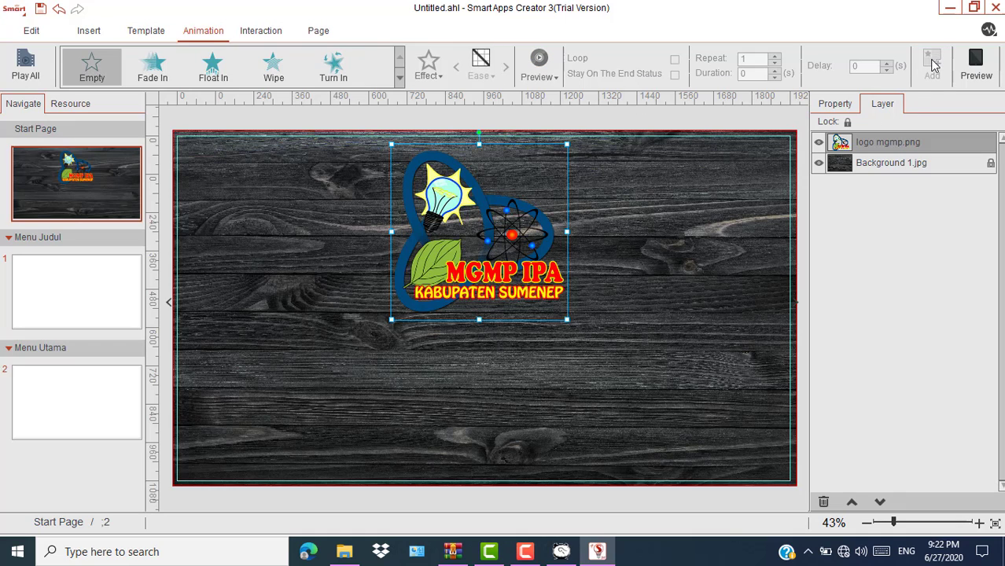
{"action": "left_click", "coordinate": [835, 104]}
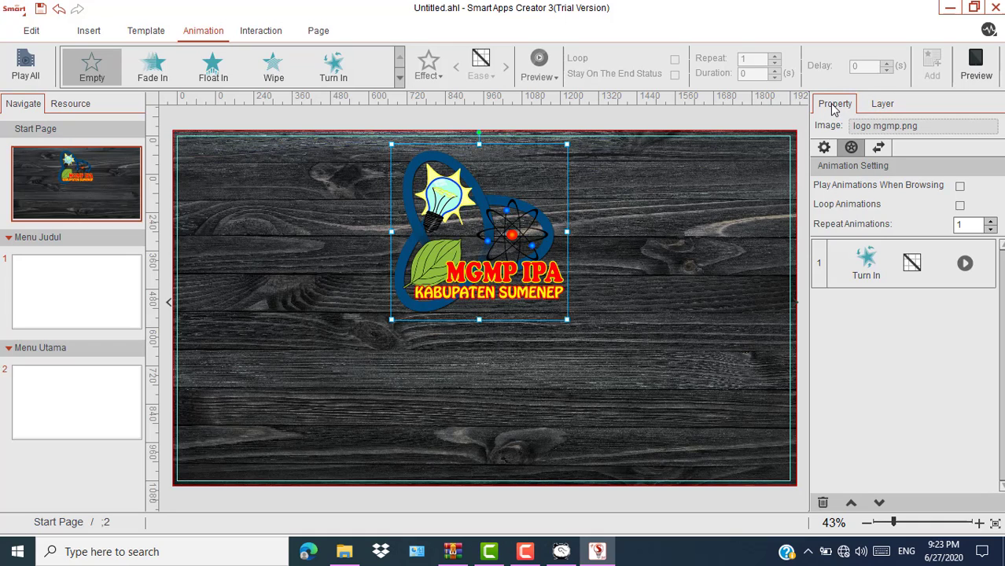
{"action": "left_click", "coordinate": [960, 189]}
Insert a horizontal text box just below the logo and enlarge it toward the lower right.
{"action": "left_click", "coordinate": [89, 31]}
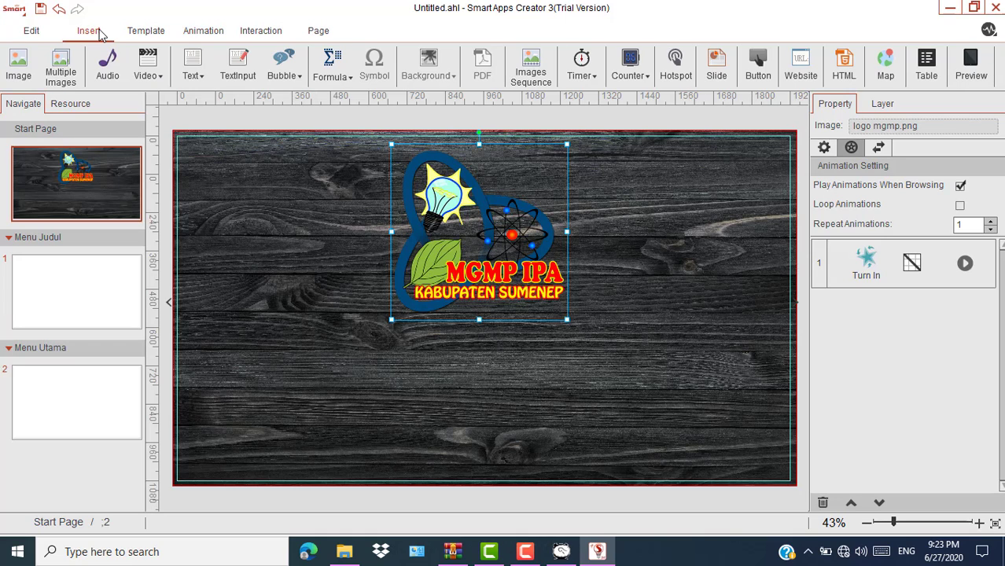
{"action": "left_click", "coordinate": [198, 67]}
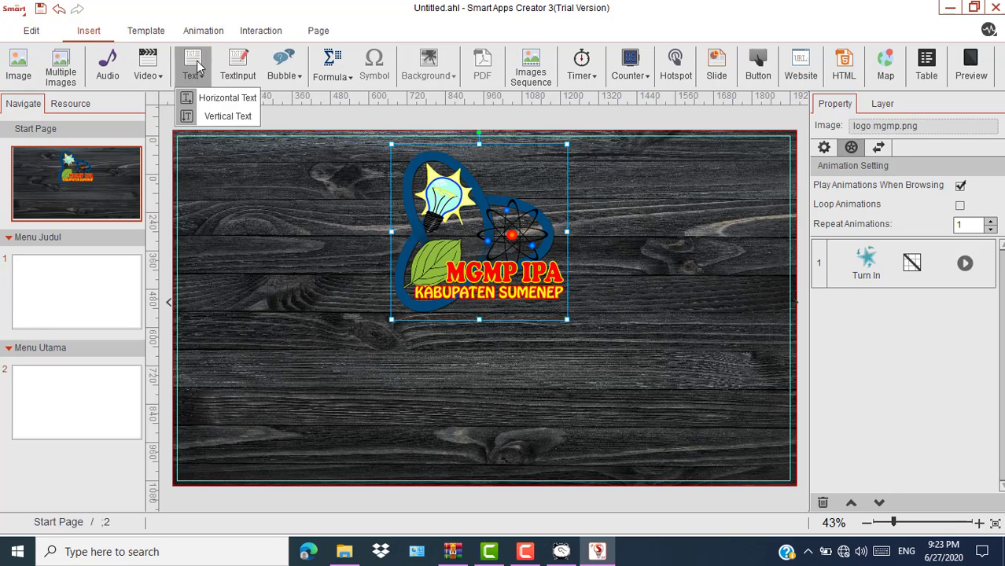
{"action": "left_click", "coordinate": [225, 100]}
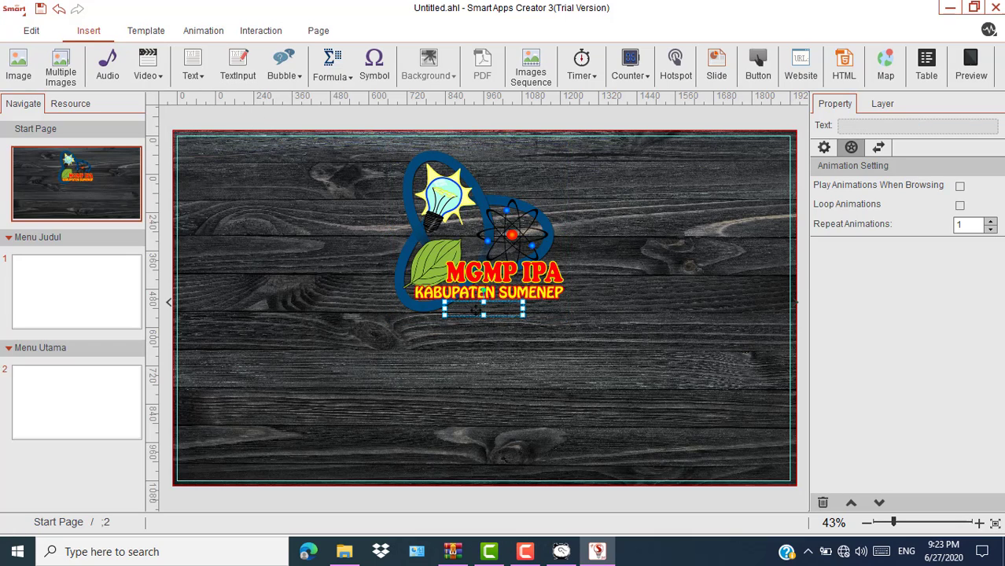
{"action": "left_click_drag", "start_coordinate": [523, 317], "coordinate": [715, 350]}
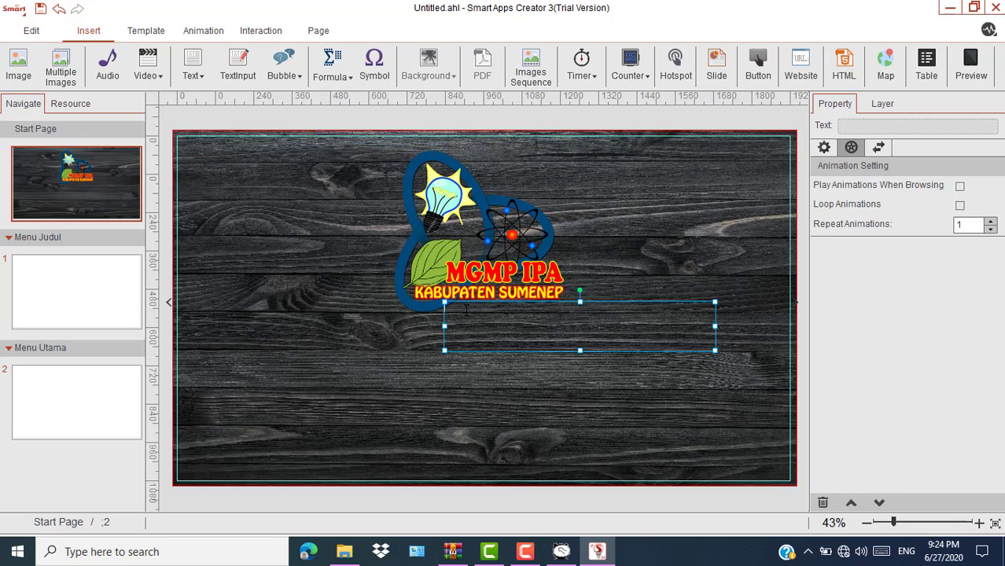
Enter "Selamat Datang" in the text box and select the whole text.
{"action": "left_click", "coordinate": [466, 311]}
{"action": "type", "text": "Selamat Datang"}
{"action": "left_click_drag", "start_coordinate": [509, 307], "coordinate": [446, 306]}
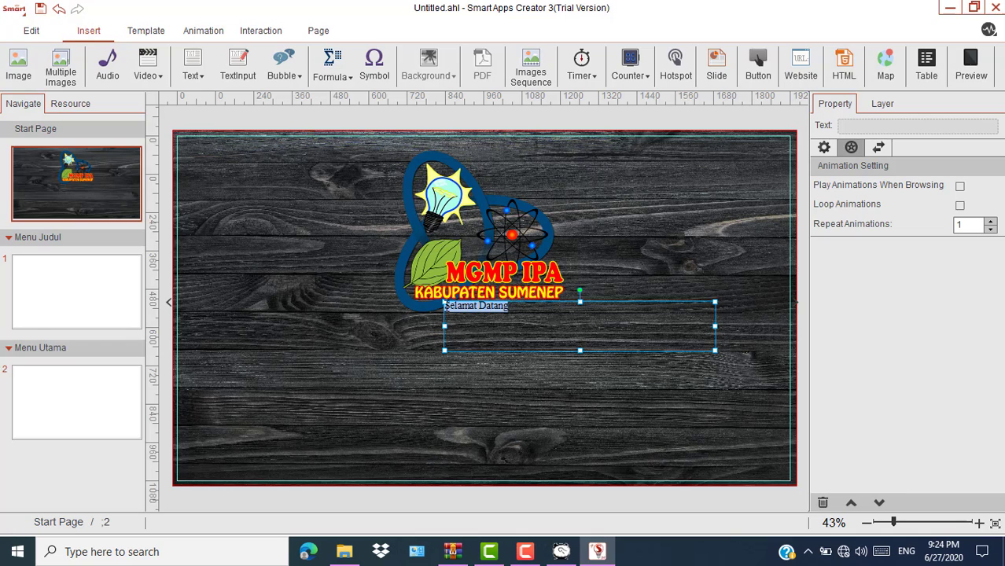